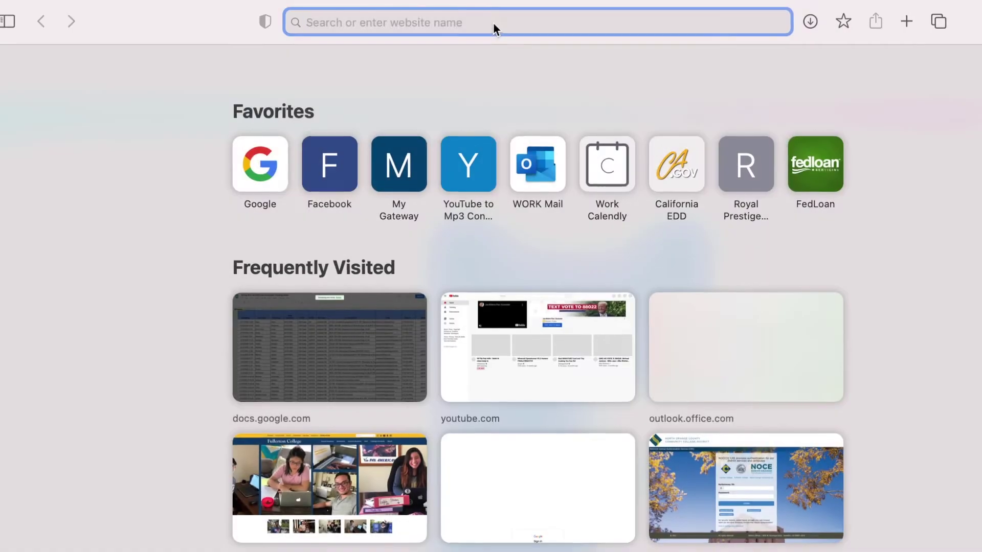
- Load the Fullerton College homepage at fullcoll.edu in Safari
text(fullco)
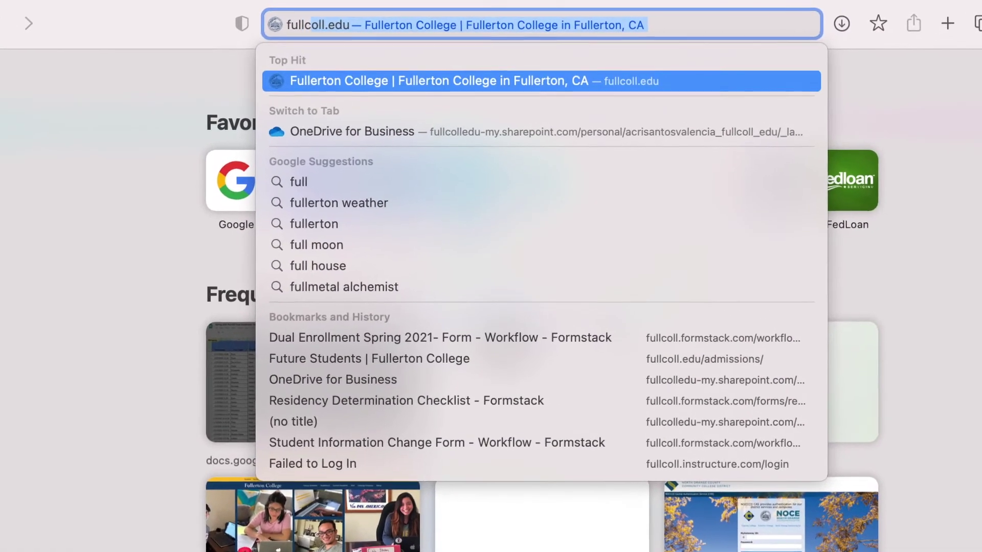
text(ll.edu)
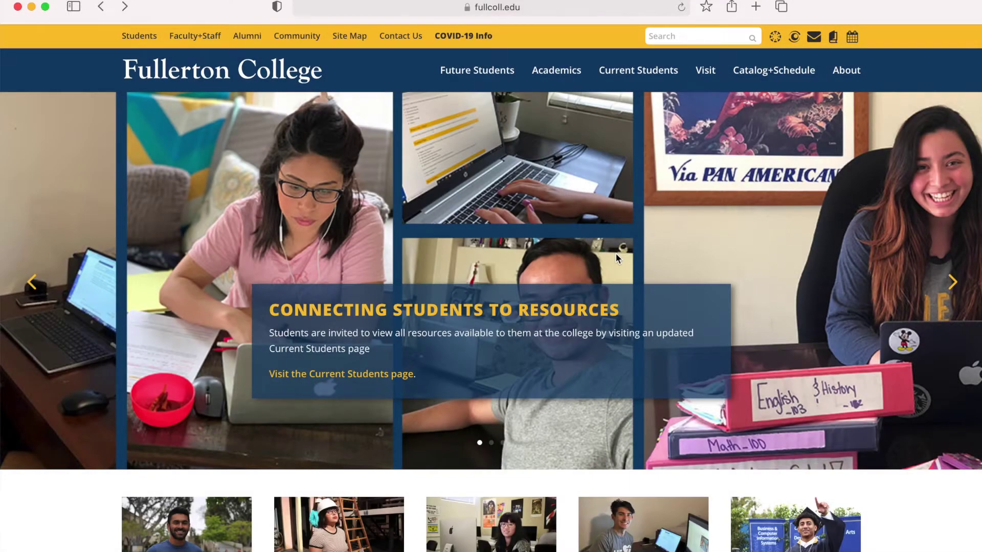
scroll(615, 253, down, 7)
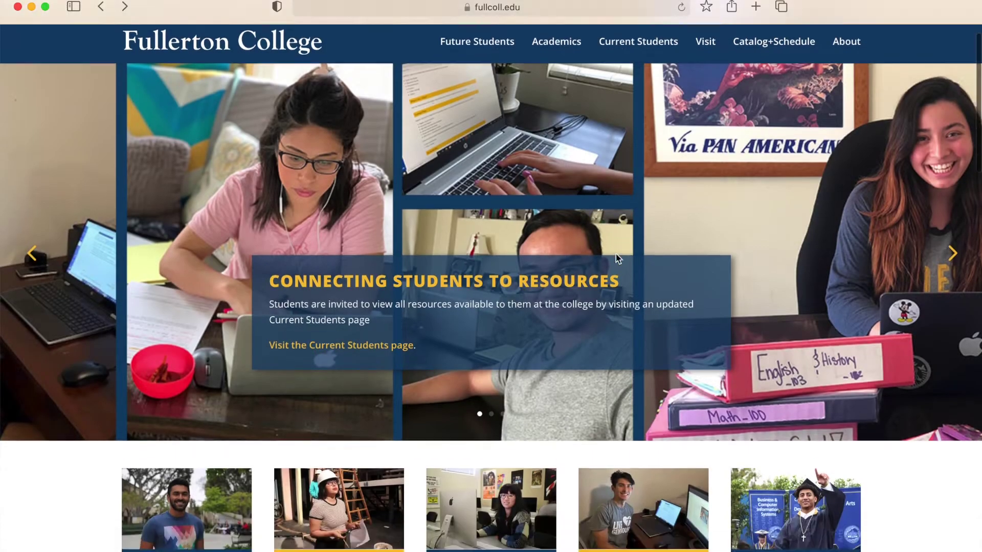
- Scroll to Admission Instructions and begin the Fullerton College online application
scroll(617, 254, down, 15)
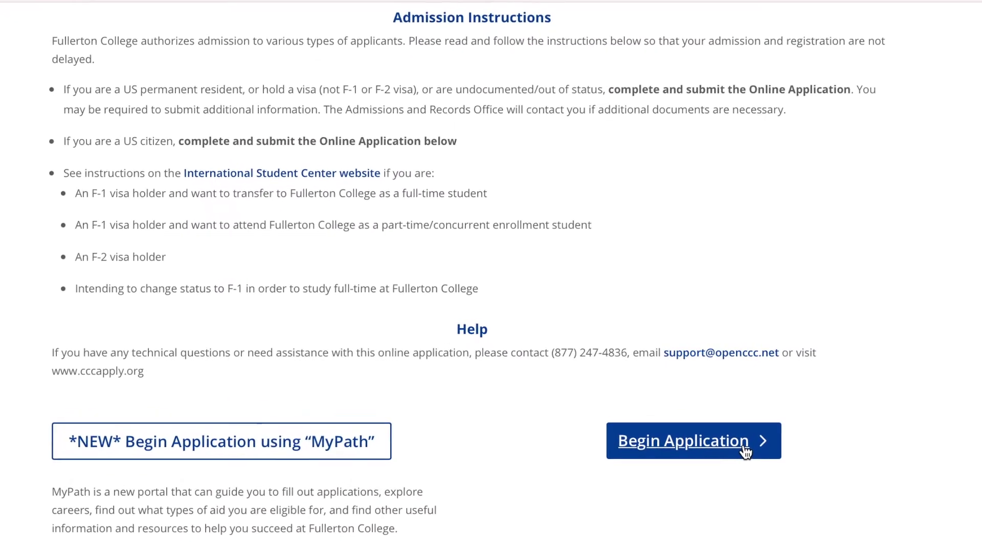
click(747, 453)
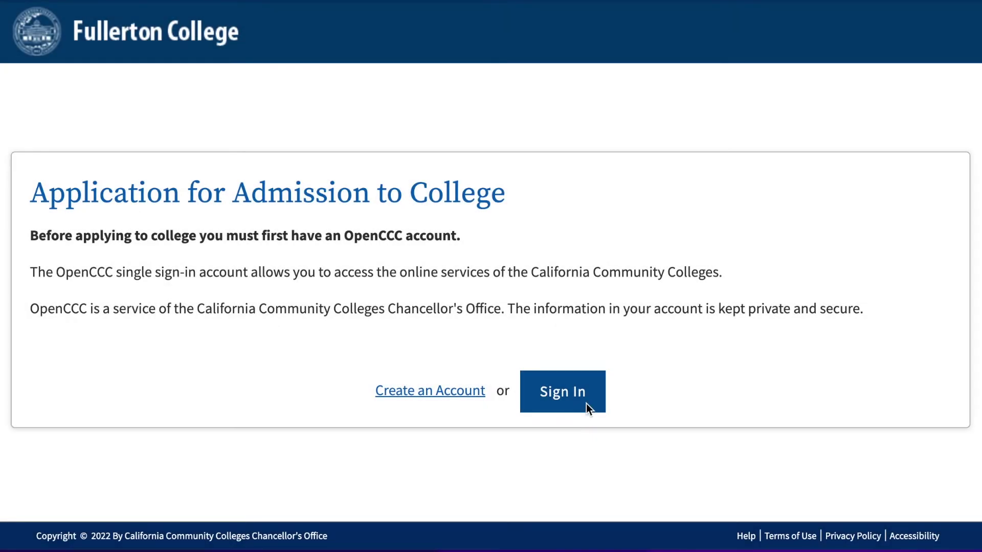
- Go to the OpenCCC Sign In page from the admission application page
click(586, 403)
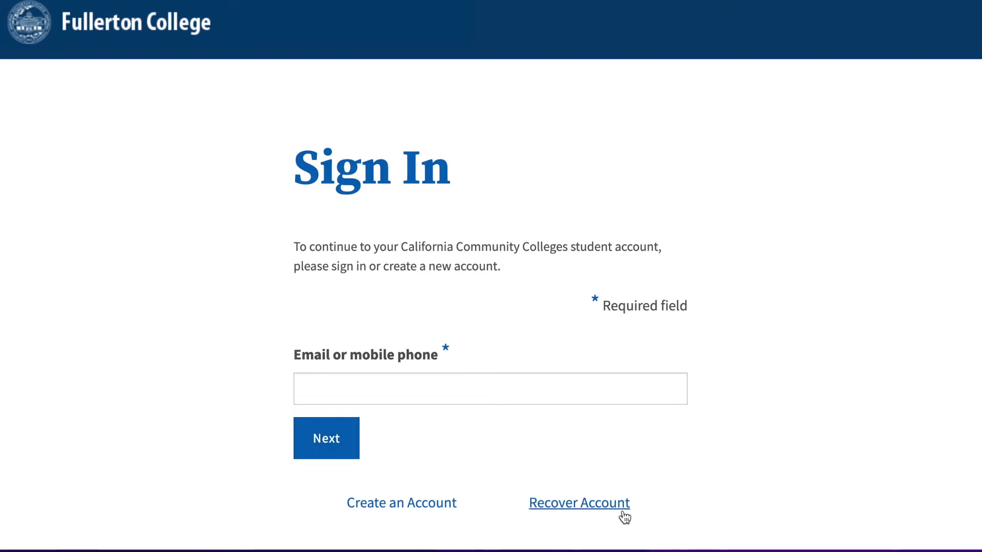
- View the Recover Account form, then return to the admission application page
click(623, 508)
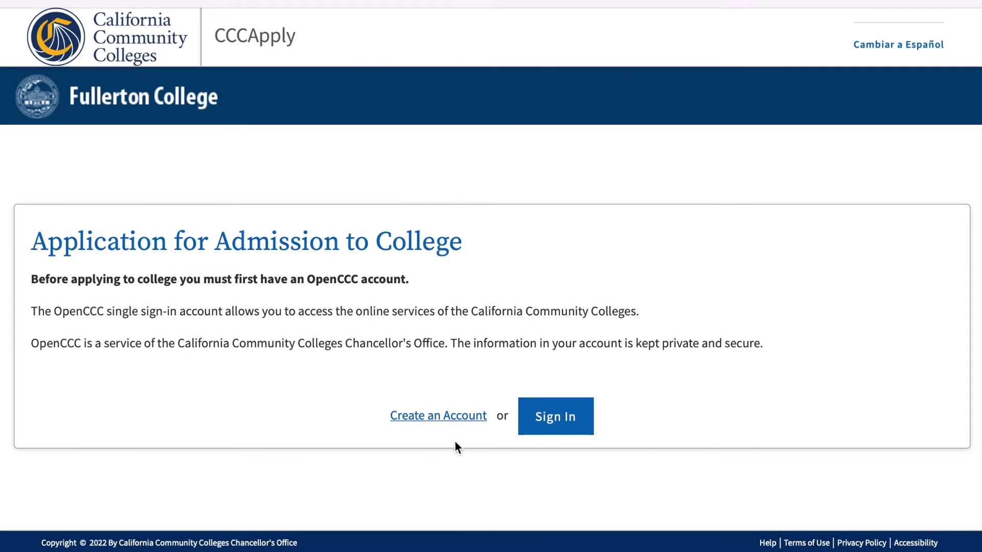
- Start a new OpenCCC account, paste in the email address, and request a verification code
click(451, 425)
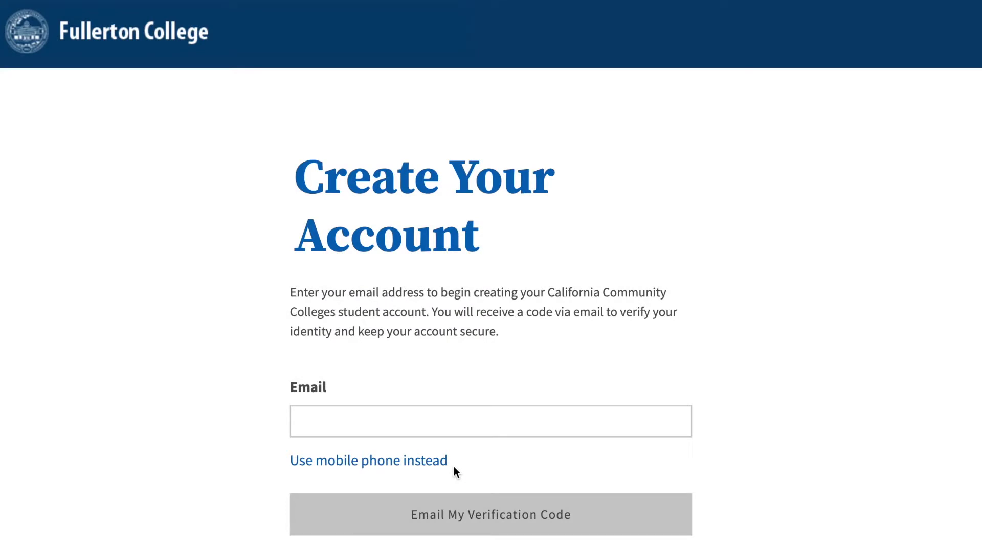
click(465, 423)
key(ctrl+v)
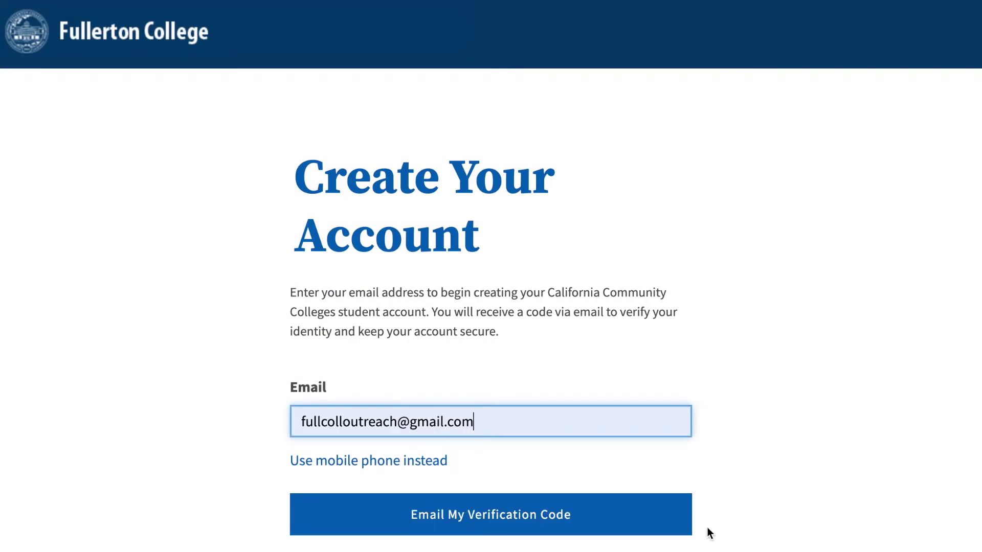
click(640, 526)
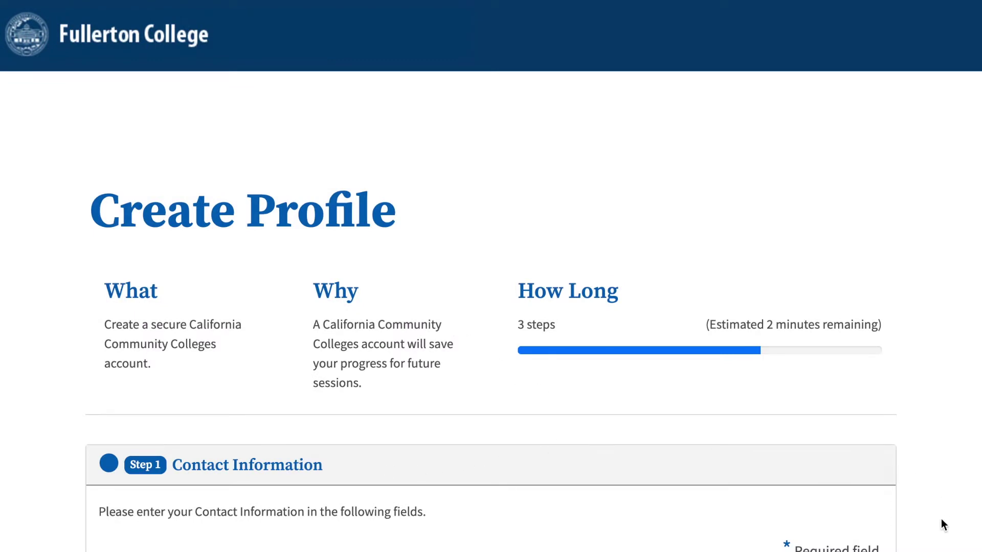
- Accept the Terms of Use and fill in the Contact and Personal Information fields
scroll(935, 526, down, 10)
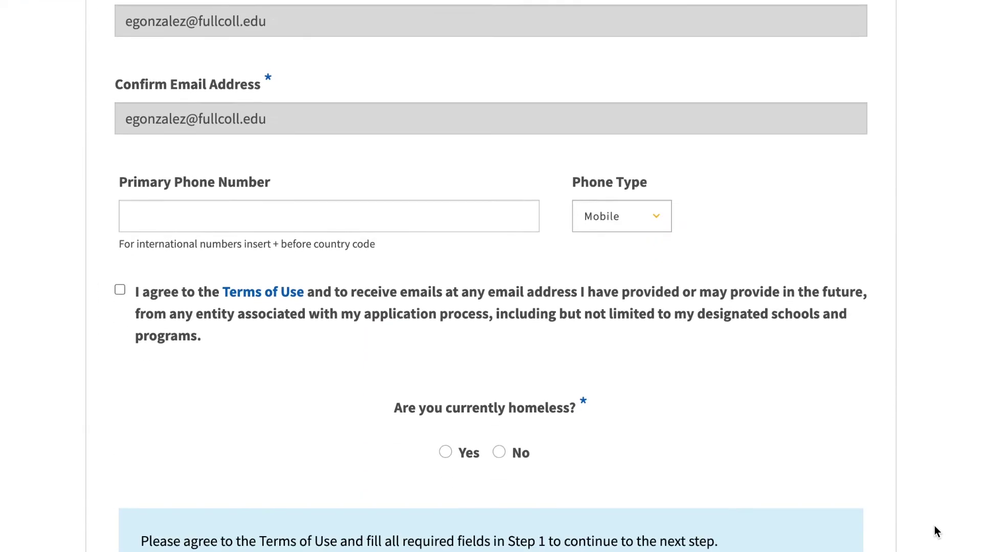
scroll(935, 526, down, 3)
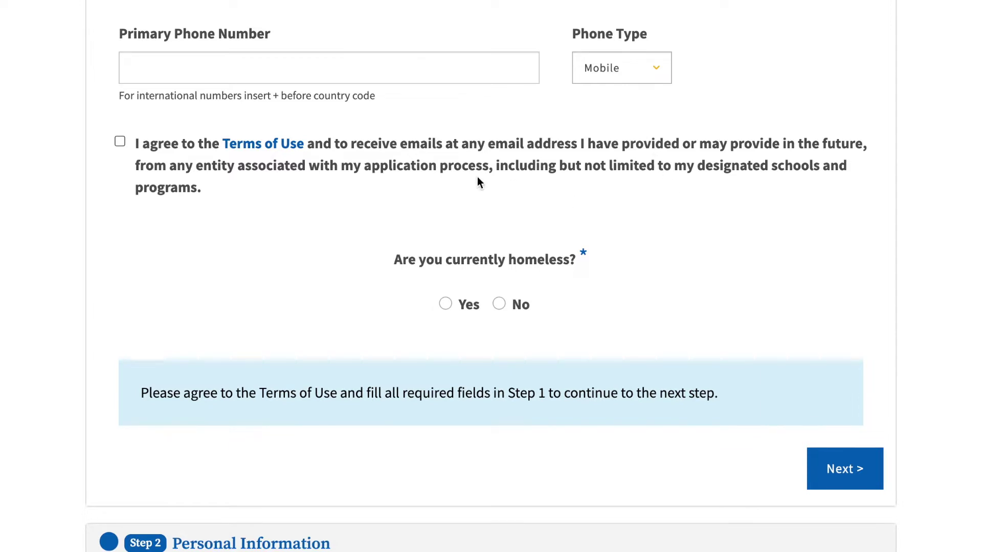
click(120, 143)
click(298, 318)
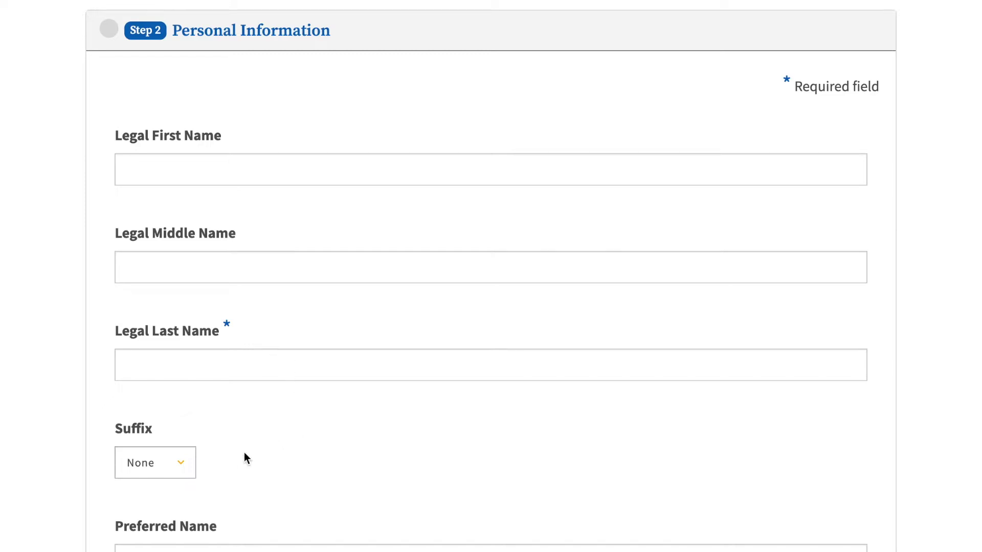
scroll(215, 463, down, 8)
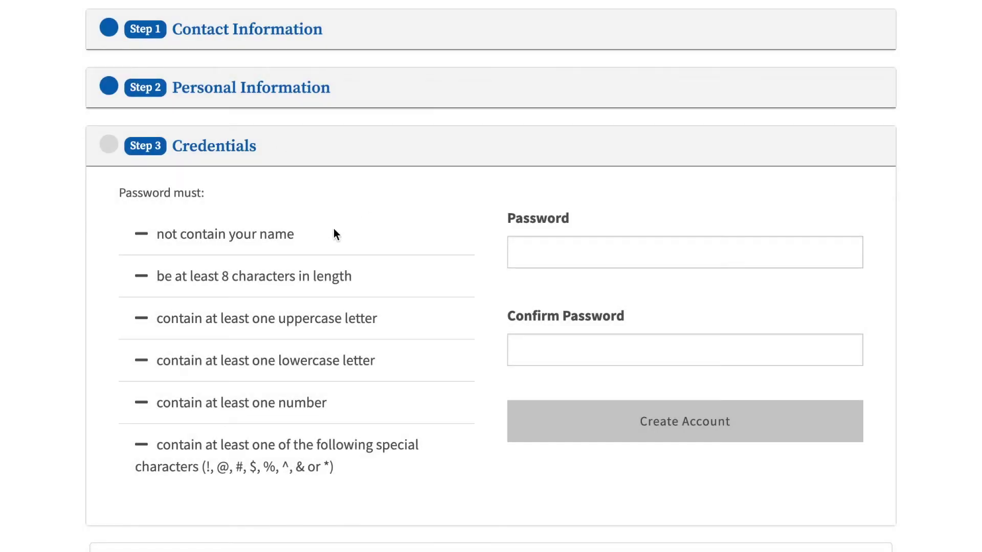
- Enter the account password in both the Password and Confirm Password fields
click(532, 242)
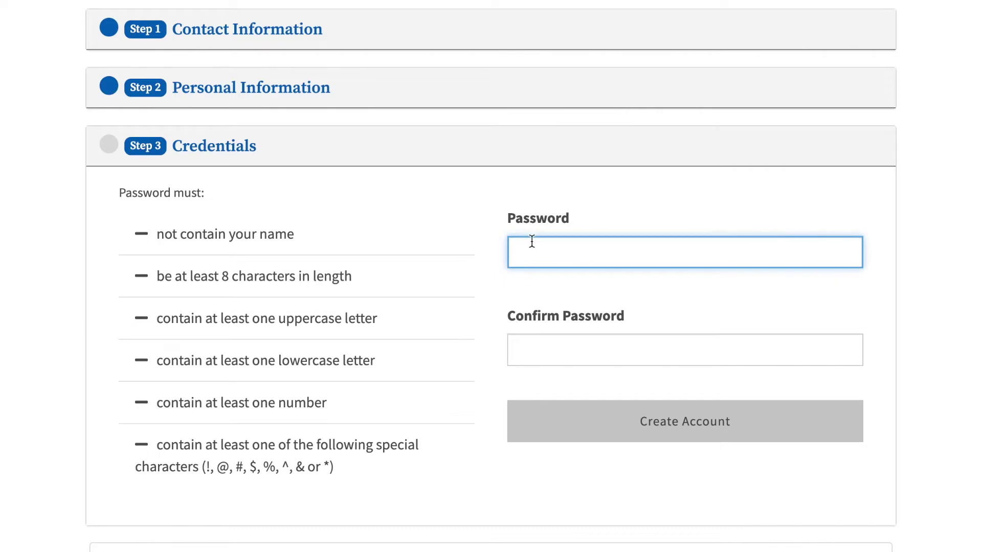
scroll(550, 345, down, 2)
text(Pass)
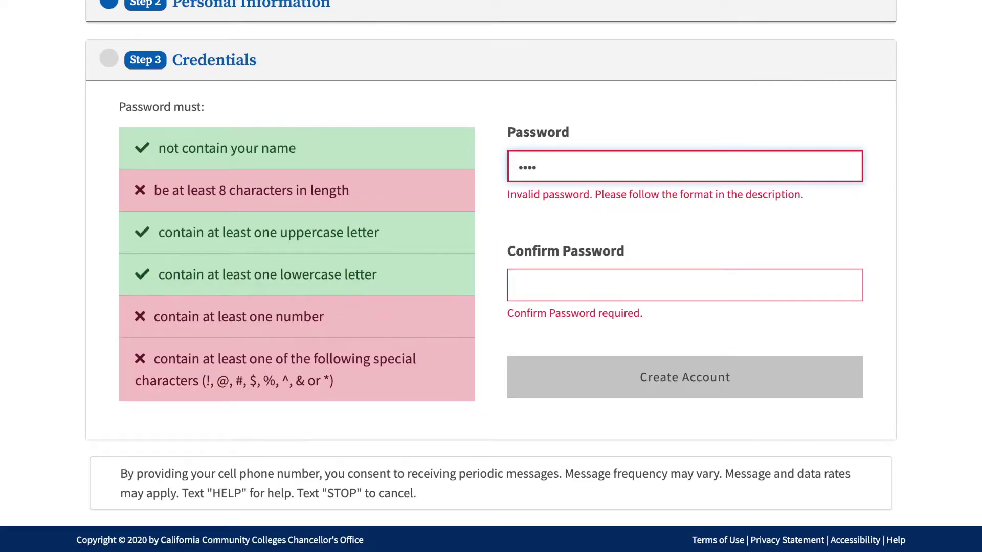
text(!1)
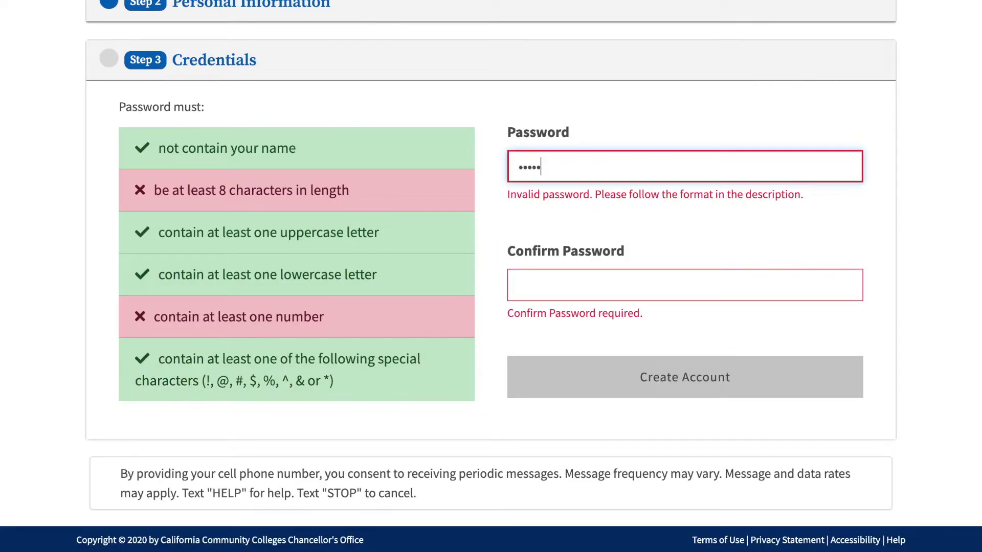
text(234)
click(519, 276)
text(Pass!)
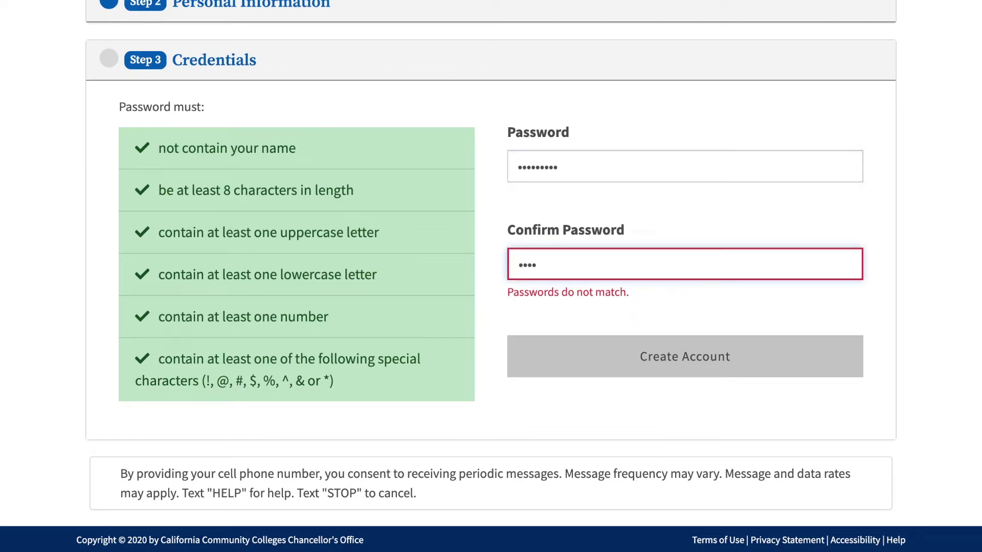
text(1234)
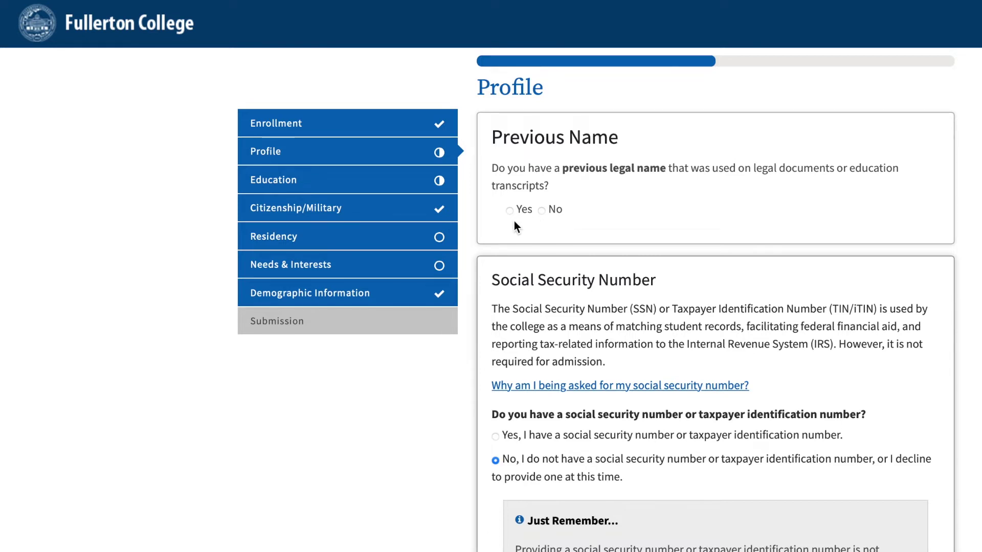
- Answer No to a previous legal name and decline to provide a social security number
click(543, 213)
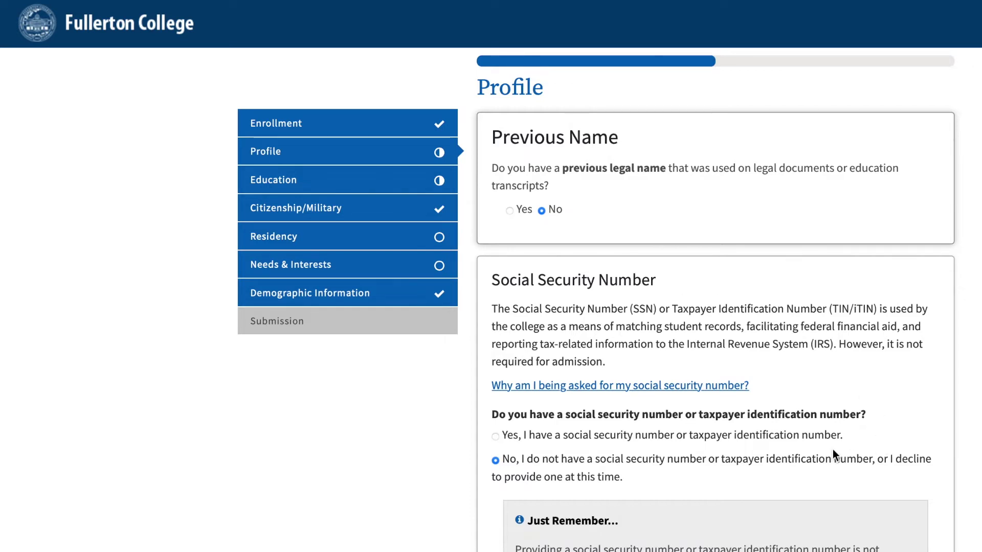
click(496, 437)
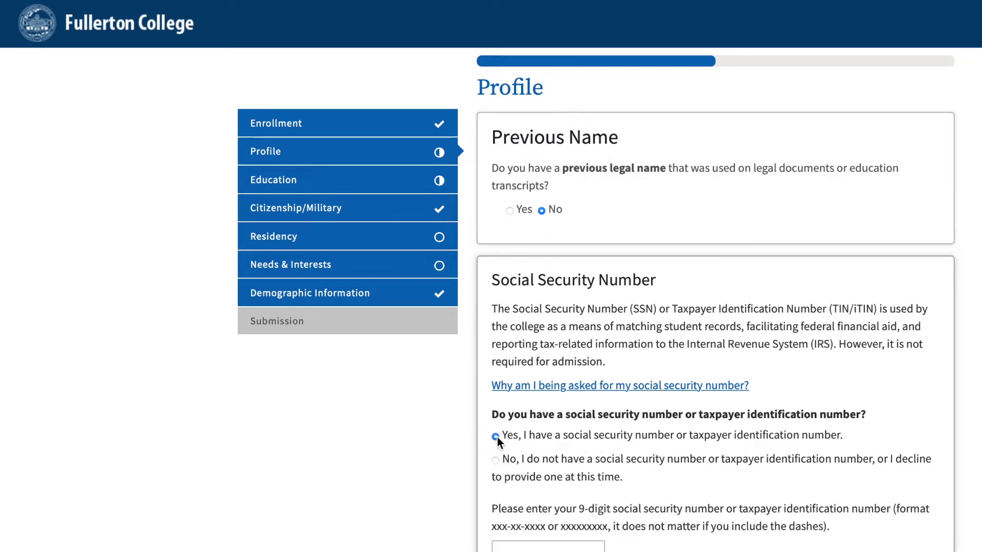
scroll(968, 502, down, 3)
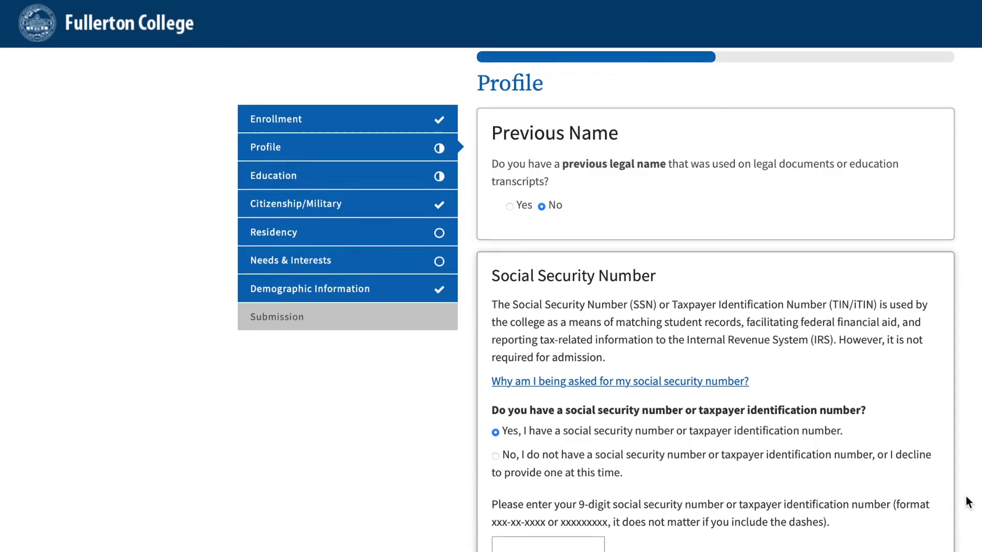
scroll(968, 502, up, 1)
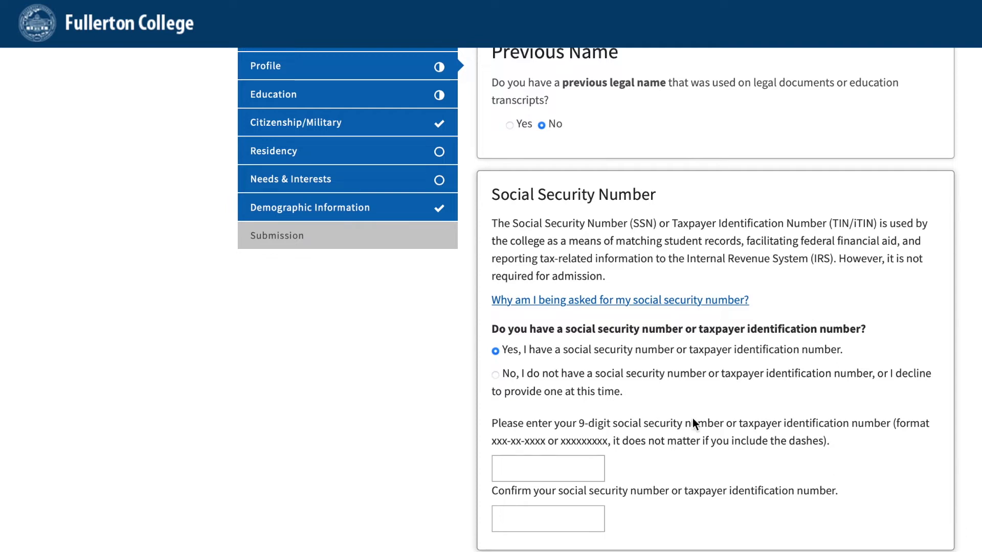
click(495, 375)
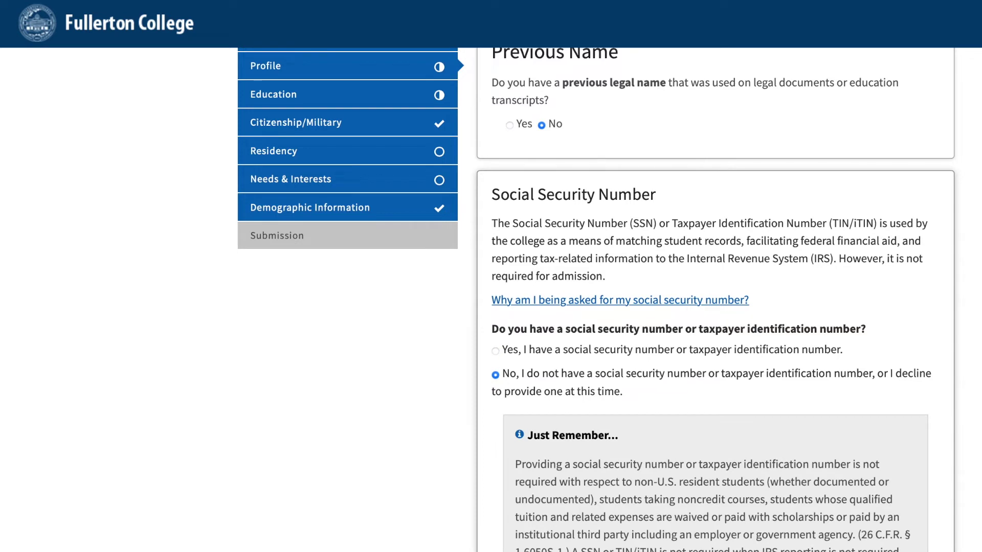
scroll(598, 300, down, 3)
scroll(598, 300, down, 1)
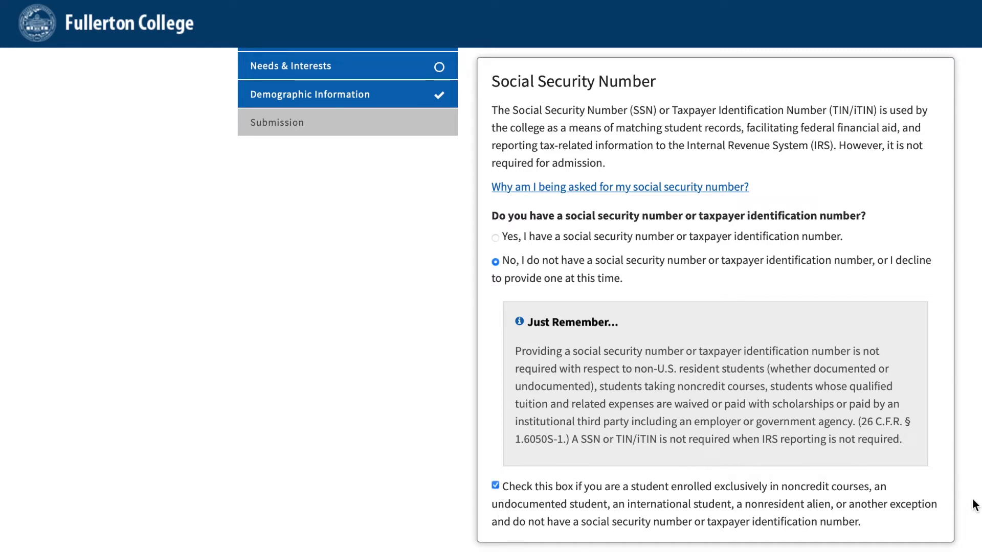
scroll(976, 505, down, 9)
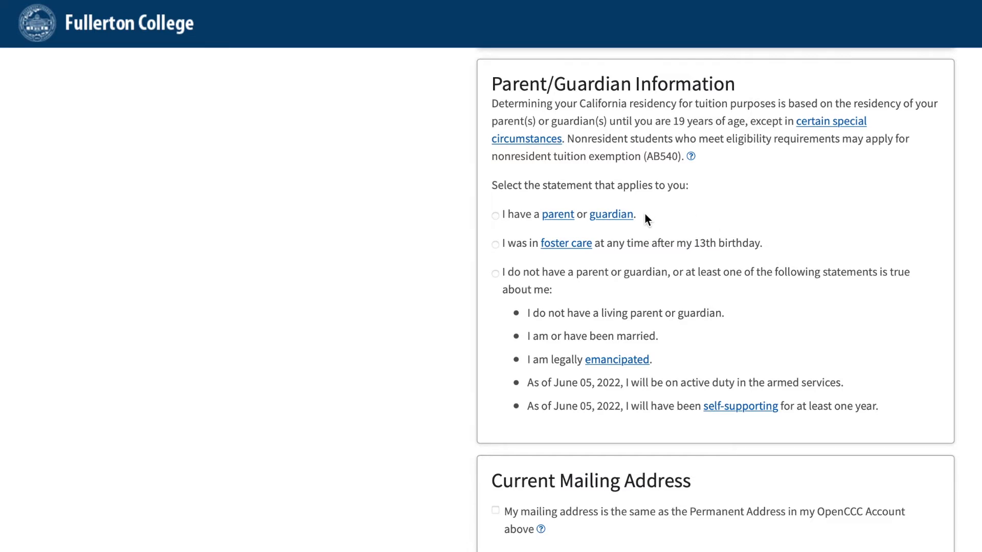
- Select 'I have a parent or guardian' and make the mailing address match the permanent address
click(495, 216)
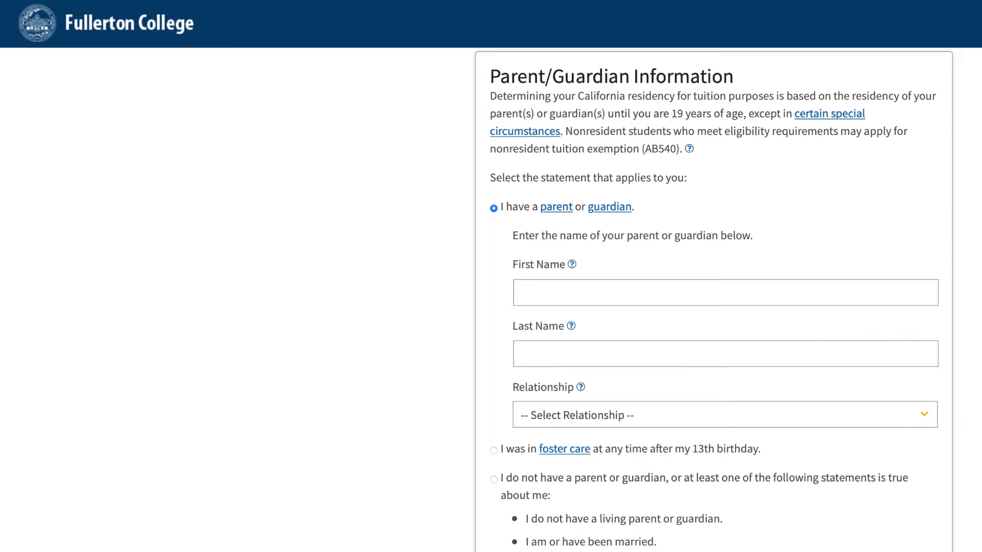
scroll(715, 297, down, 4)
scroll(714, 297, down, 8)
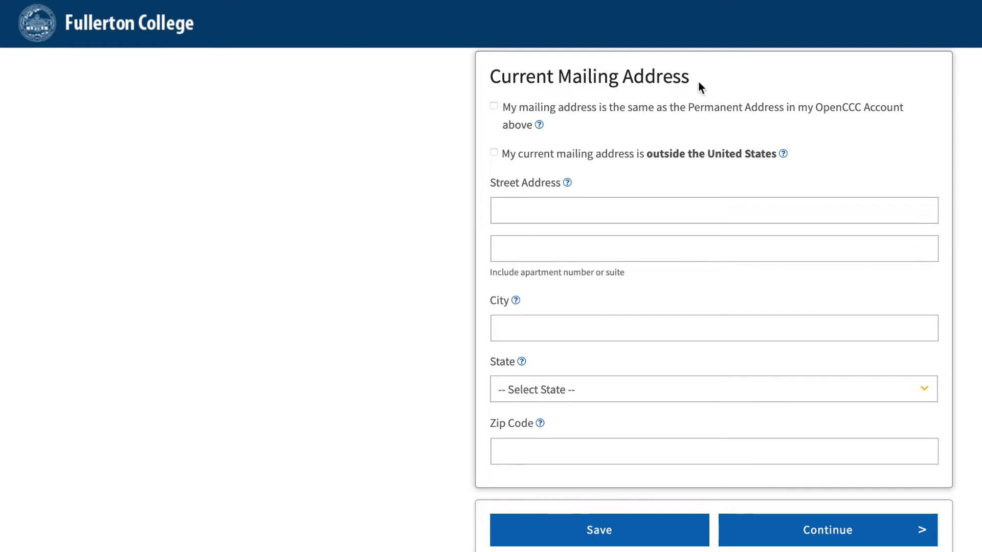
click(494, 106)
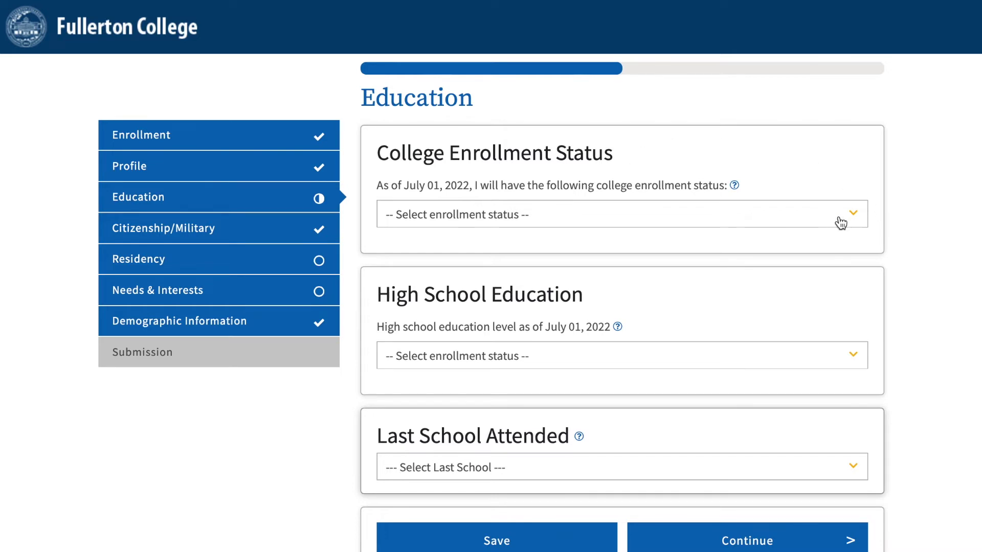
- Set enrollment status to 'Enrolling in high school (or lower grade) and college at the same time'
click(833, 219)
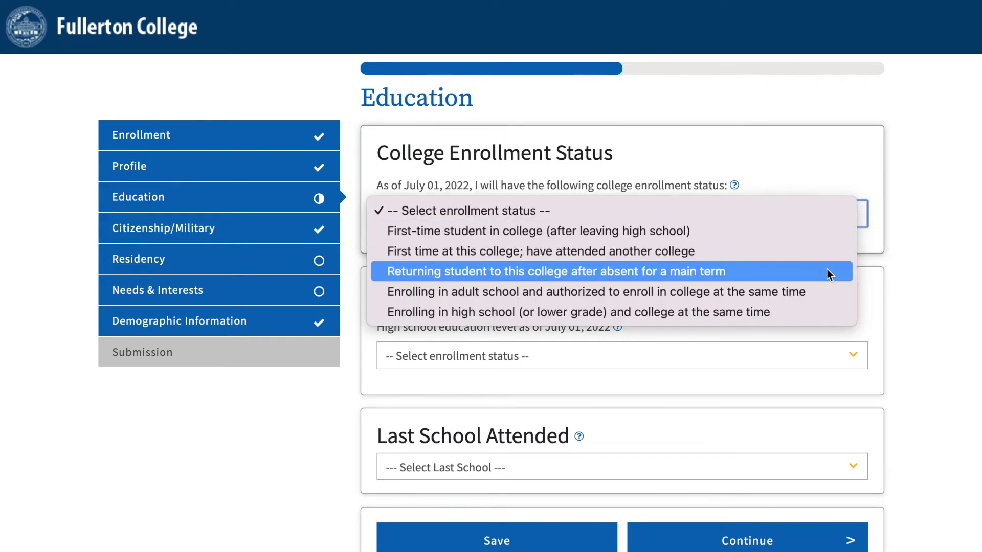
click(829, 314)
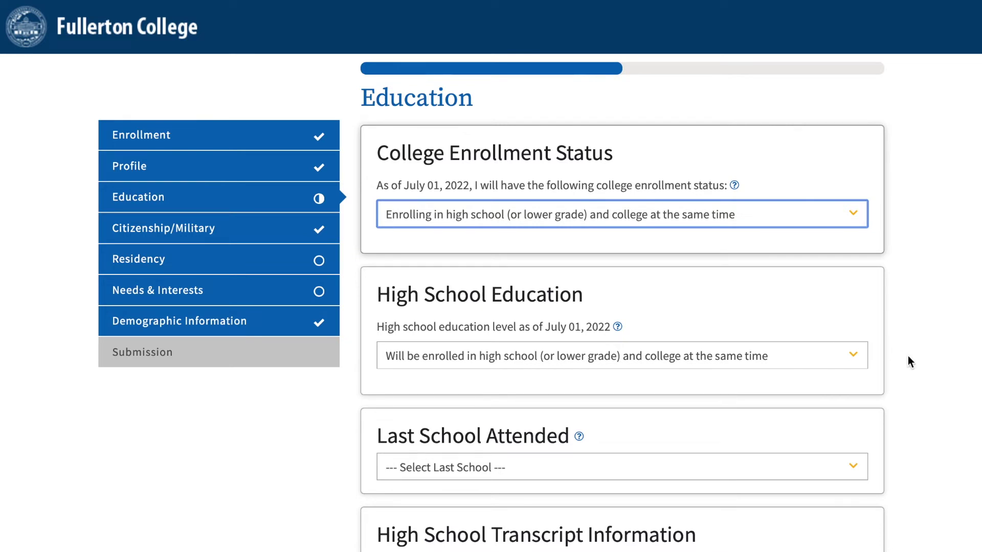
scroll(916, 441, down, 4)
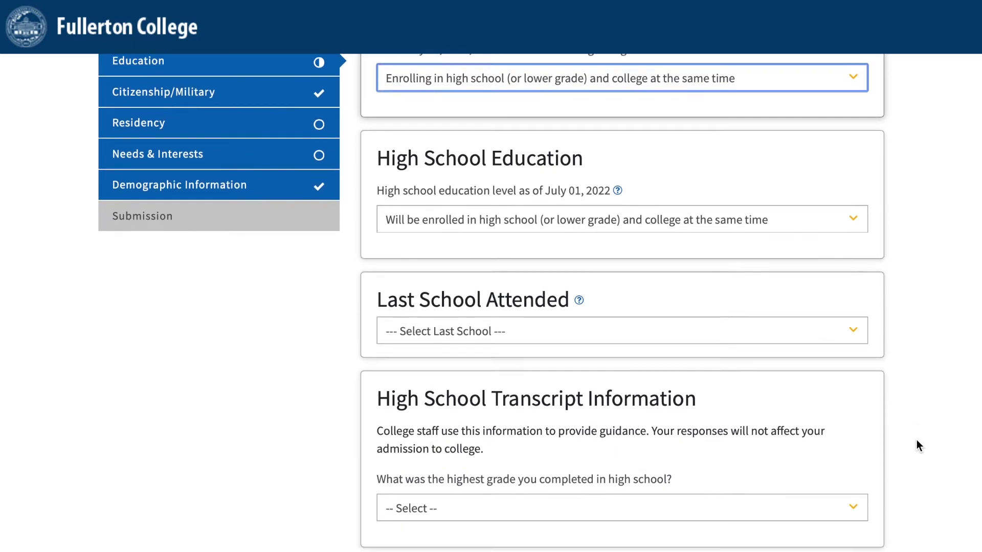
scroll(917, 441, down, 3)
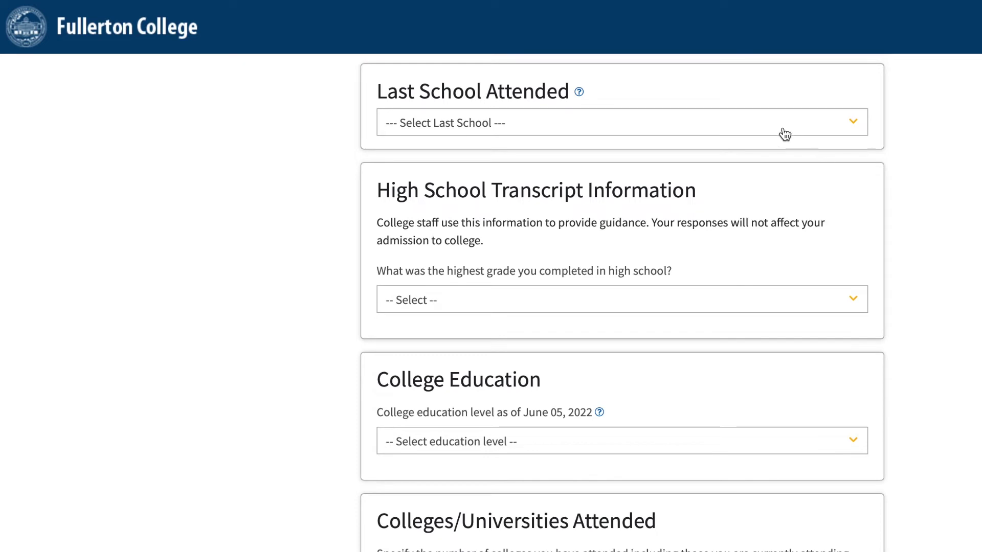
- Set Last School Attended to 'I attended high school.'
click(591, 125)
click(587, 146)
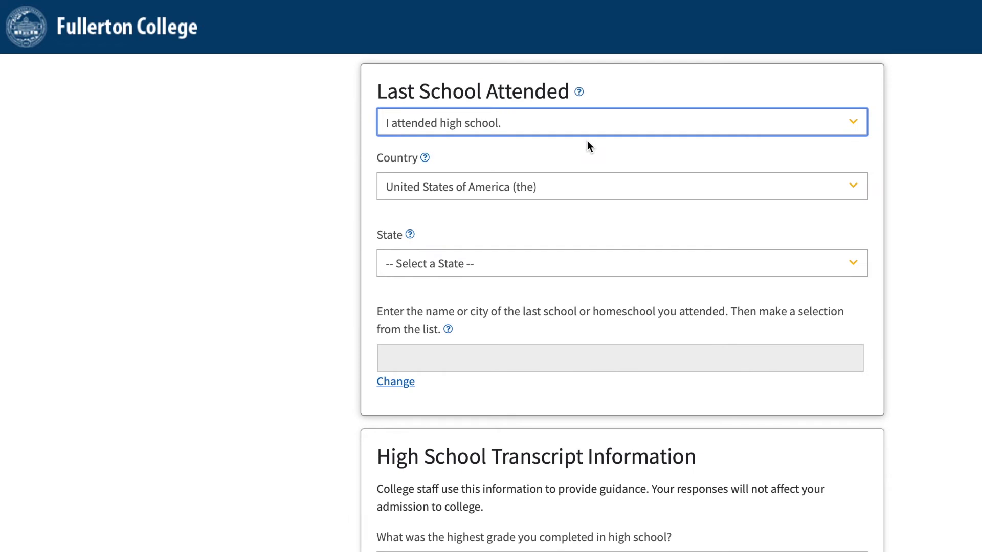
click(600, 145)
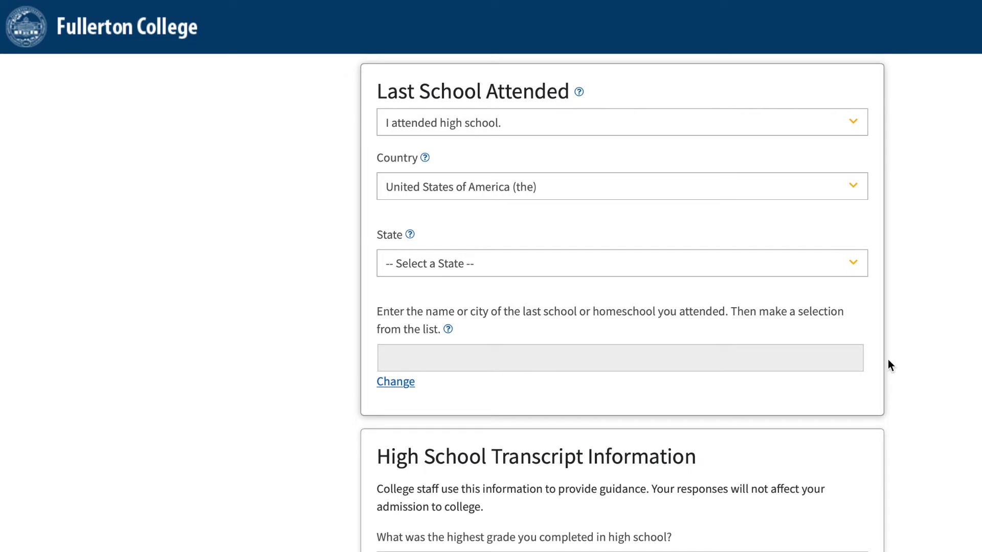
scroll(889, 365, down, 5)
scroll(888, 366, down, 2)
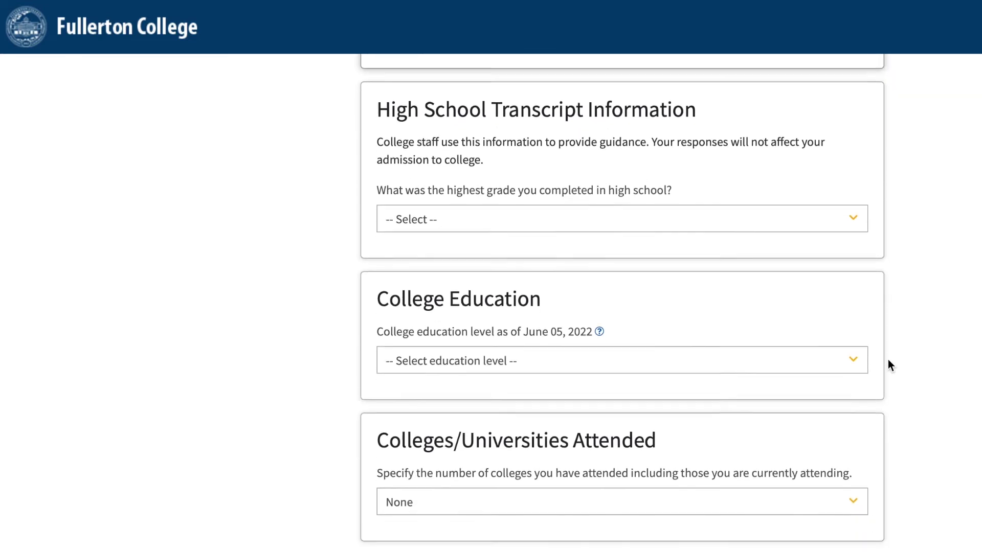
- Set the highest high school grade completed to 10th grade
click(783, 192)
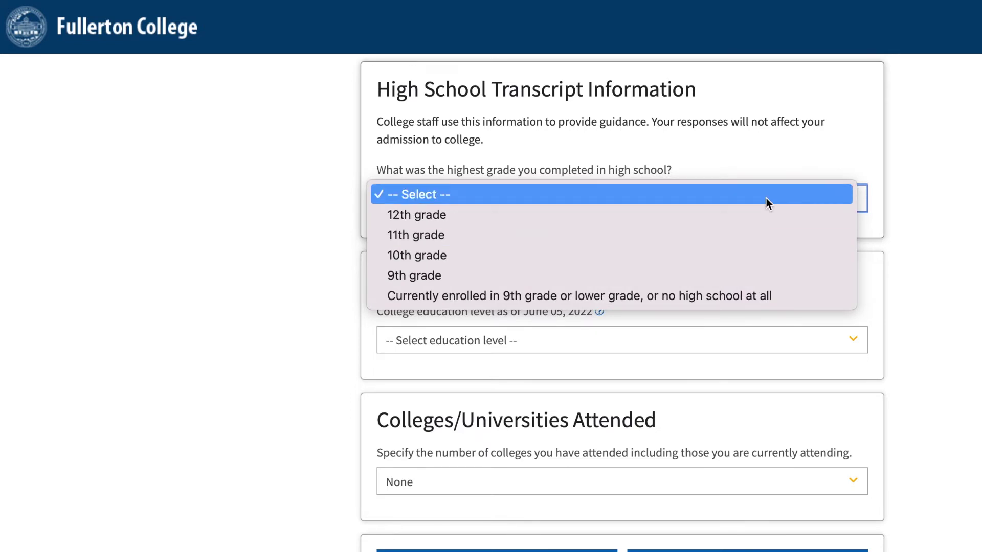
click(759, 256)
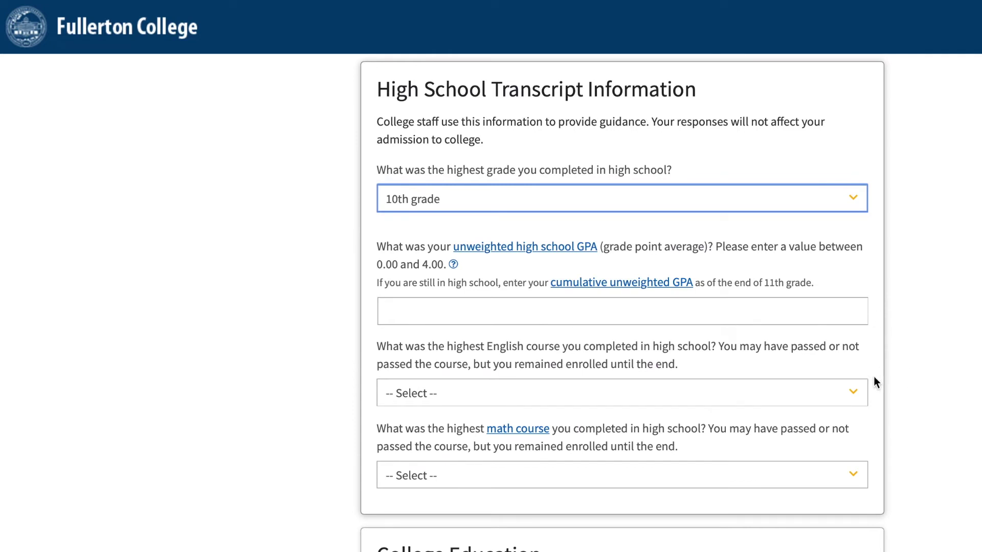
scroll(885, 467, down, 7)
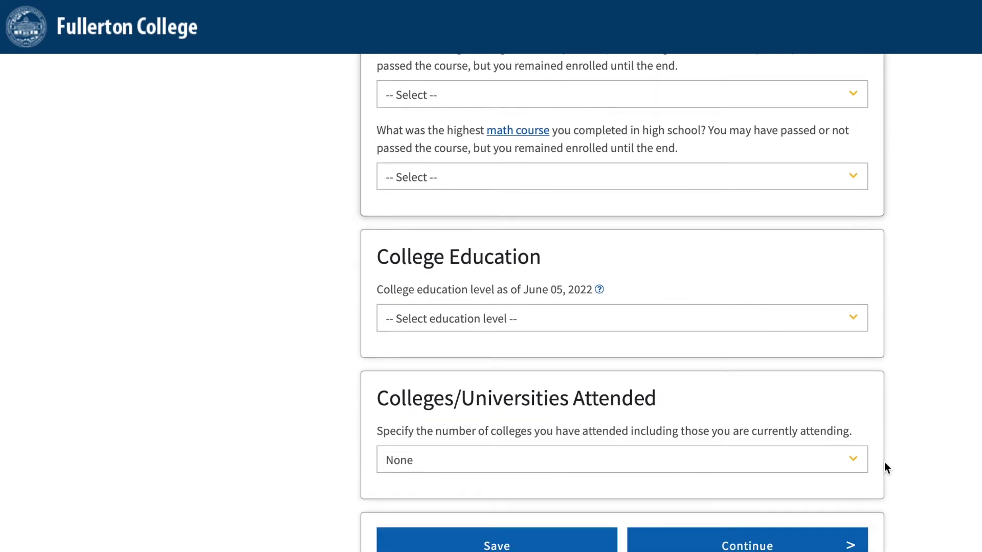
- Set College Education to 'No degree' and keep Colleges/Universities Attended at None
click(782, 208)
click(762, 225)
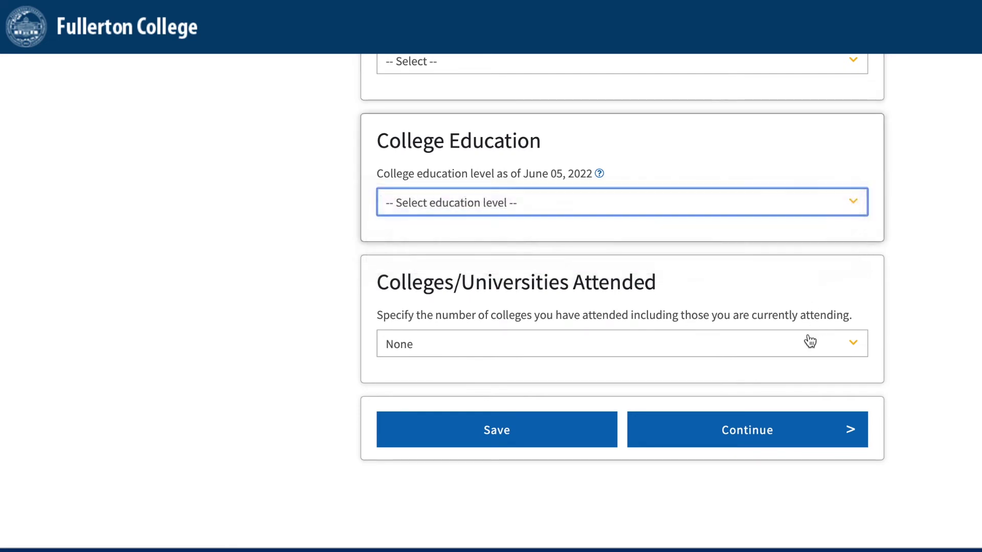
click(785, 350)
click(783, 342)
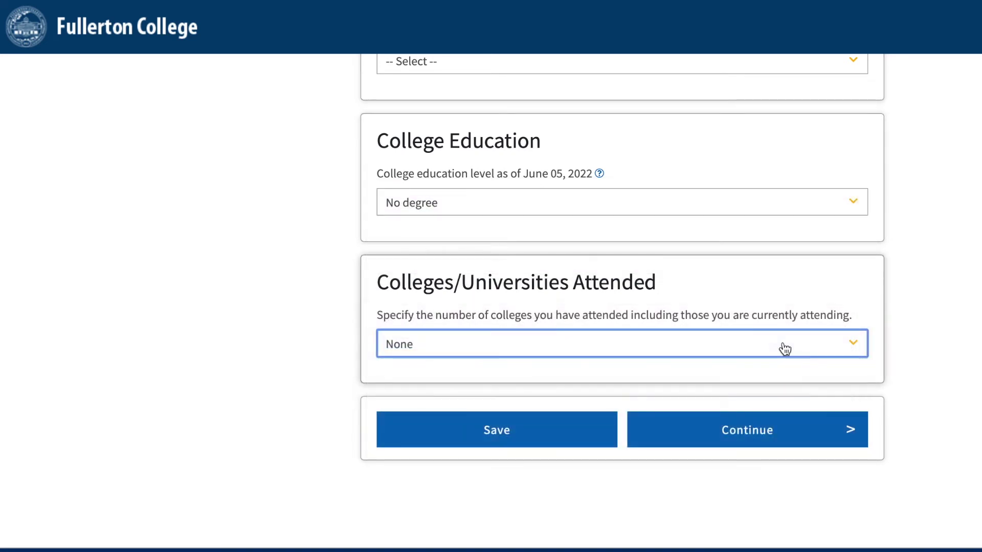
click(827, 473)
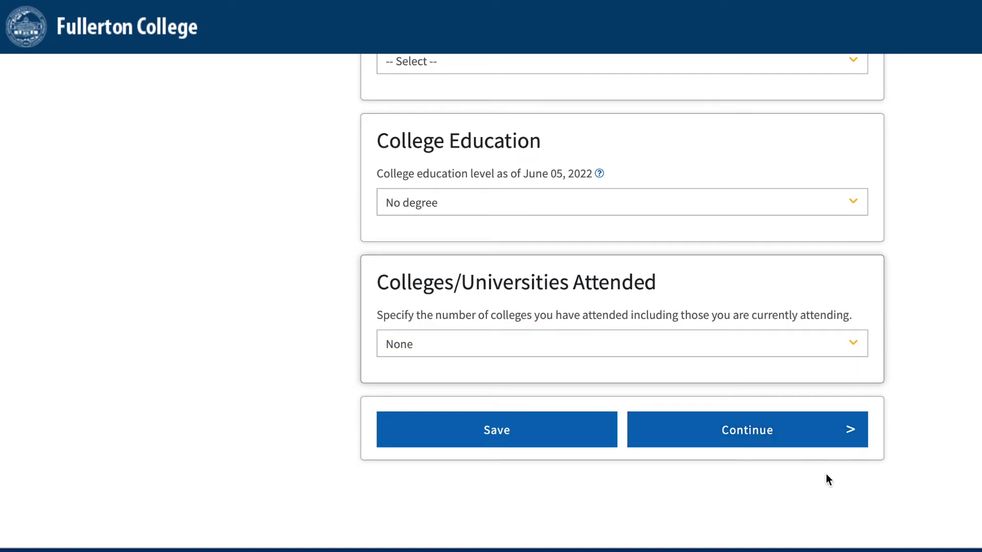
- On the Citizenship/Military page, choose U.S. Citizen and leave U.S. Military status unchanged
click(807, 443)
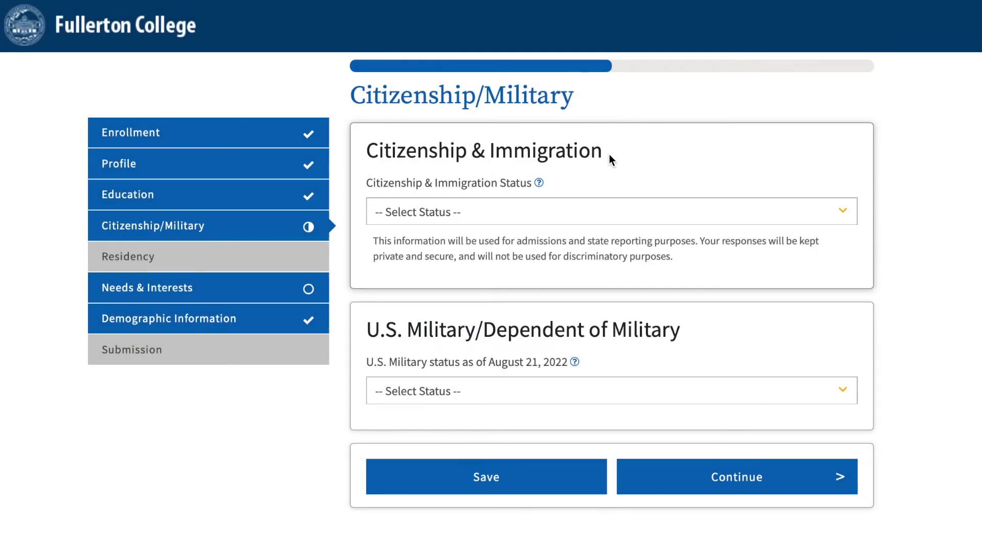
click(640, 211)
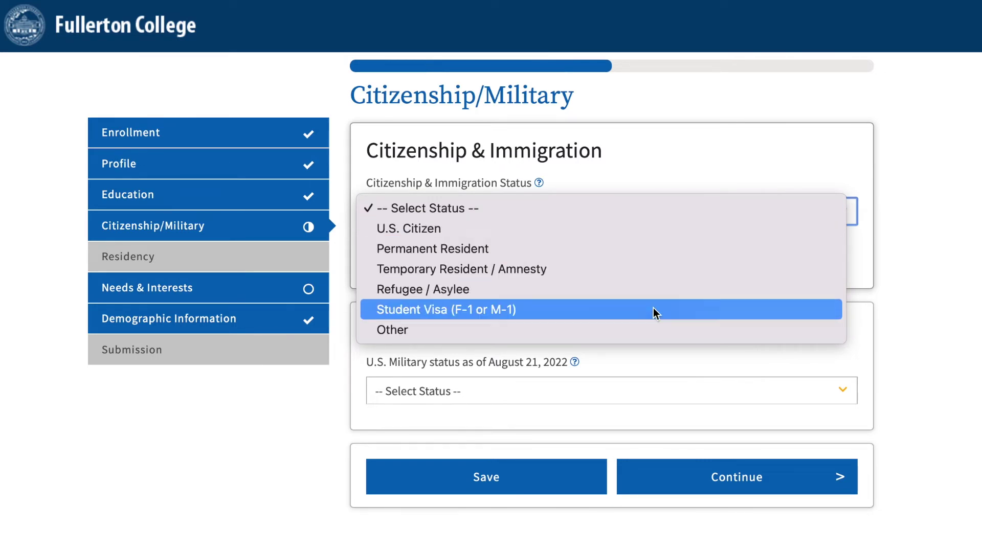
click(595, 236)
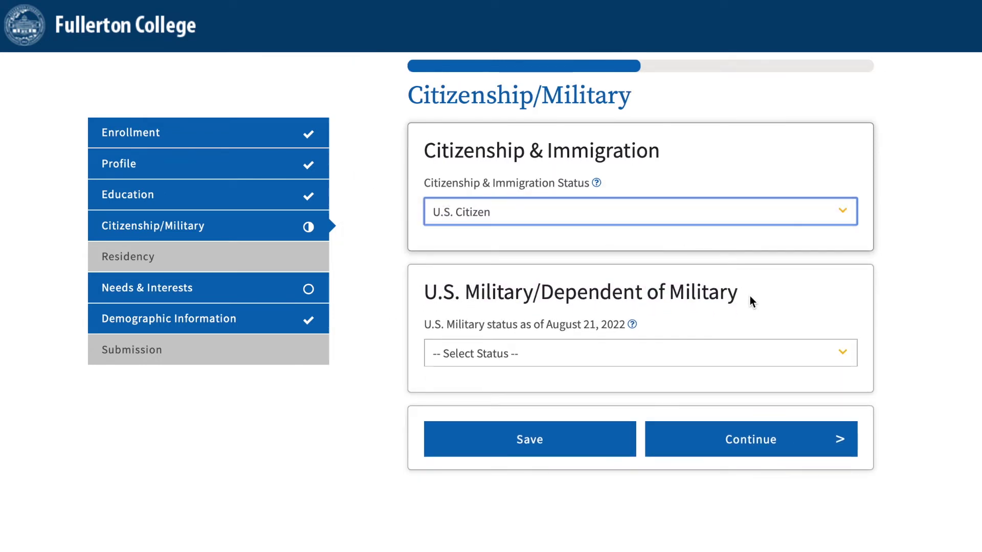
click(820, 351)
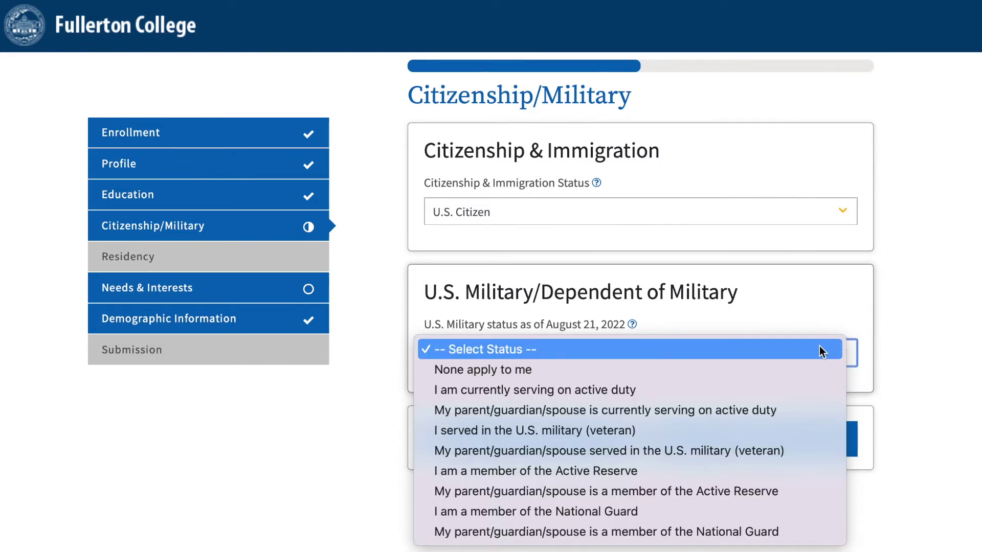
click(820, 350)
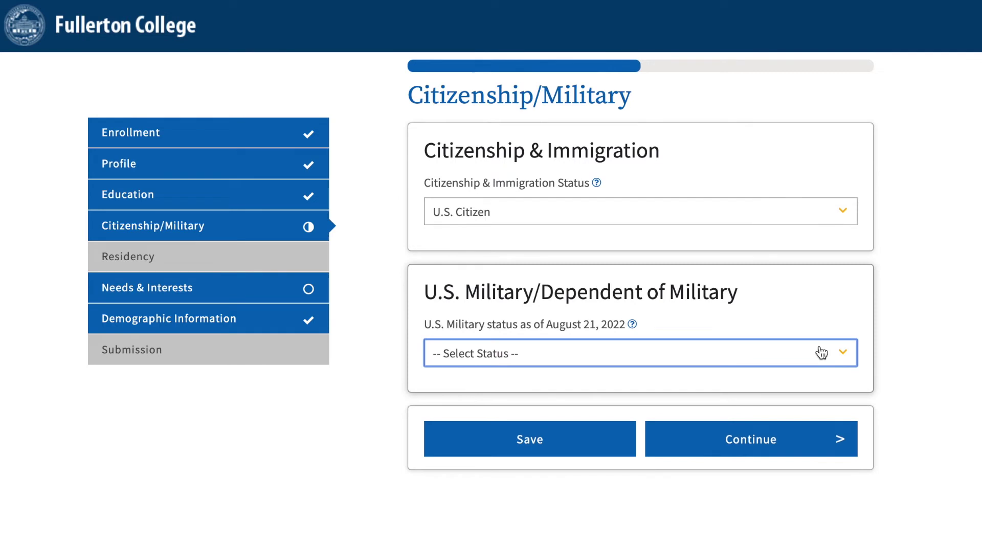